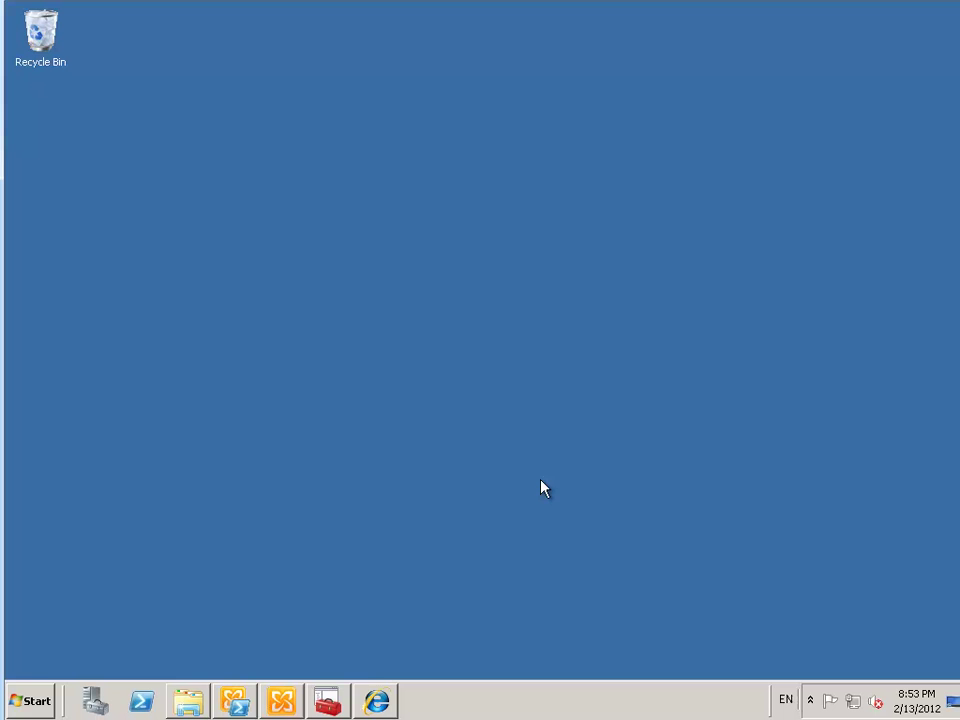
# Show the Mail Contact list under Recipient Configuration in the Exchange Management Console
pyautogui.click(281, 701)
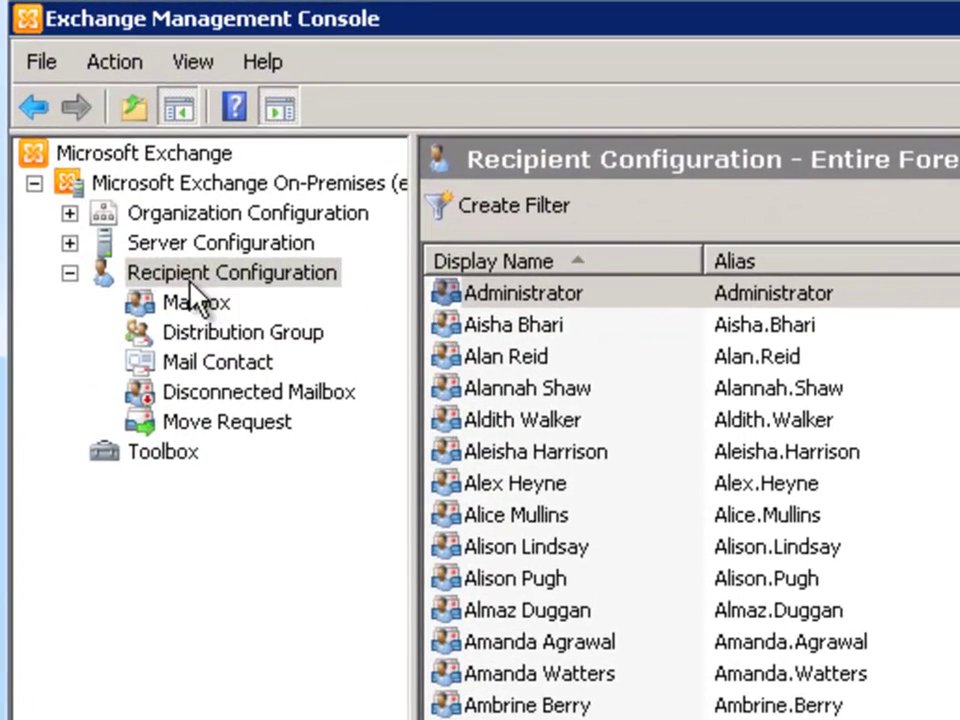
pyautogui.click(105, 139)
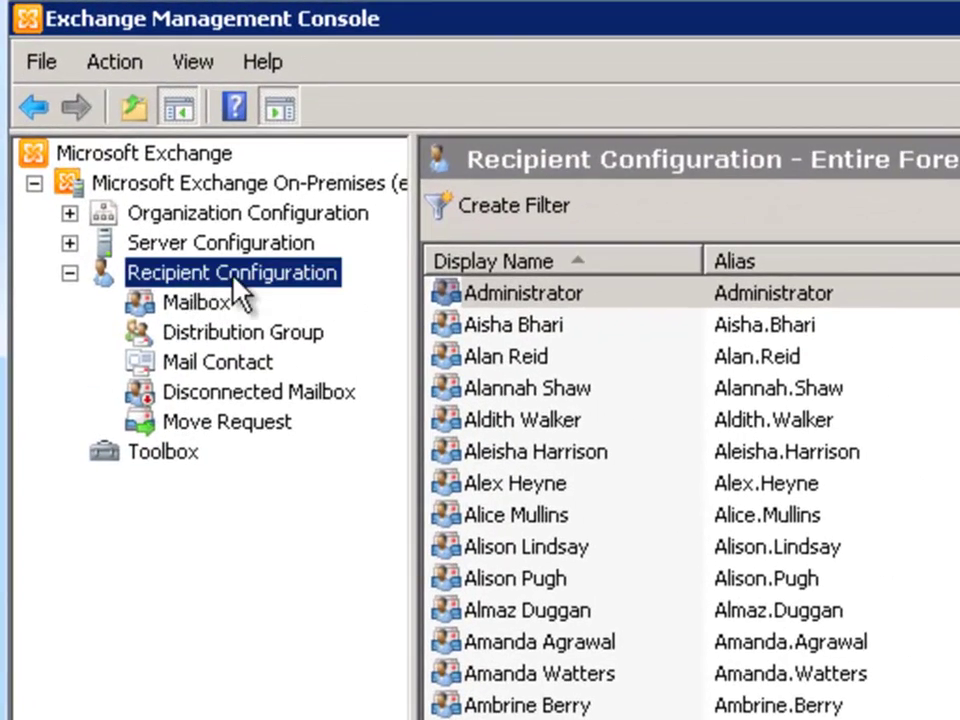
pyautogui.click(226, 362)
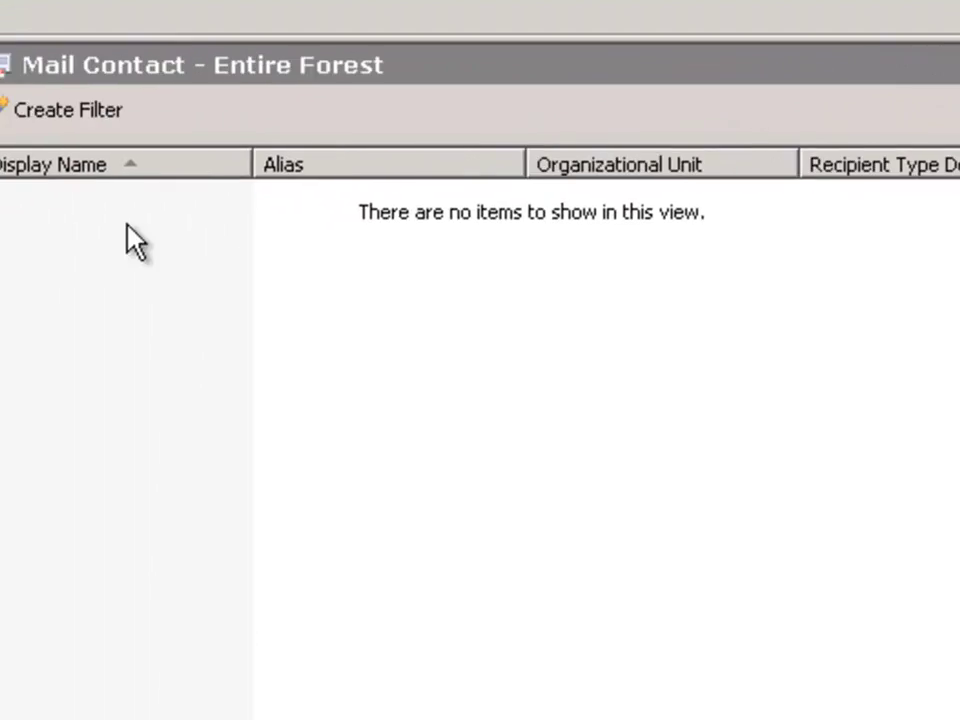
# Choose New Mail Contact from the Mail Contact pane's context menu
pyautogui.rightClick(203, 213)
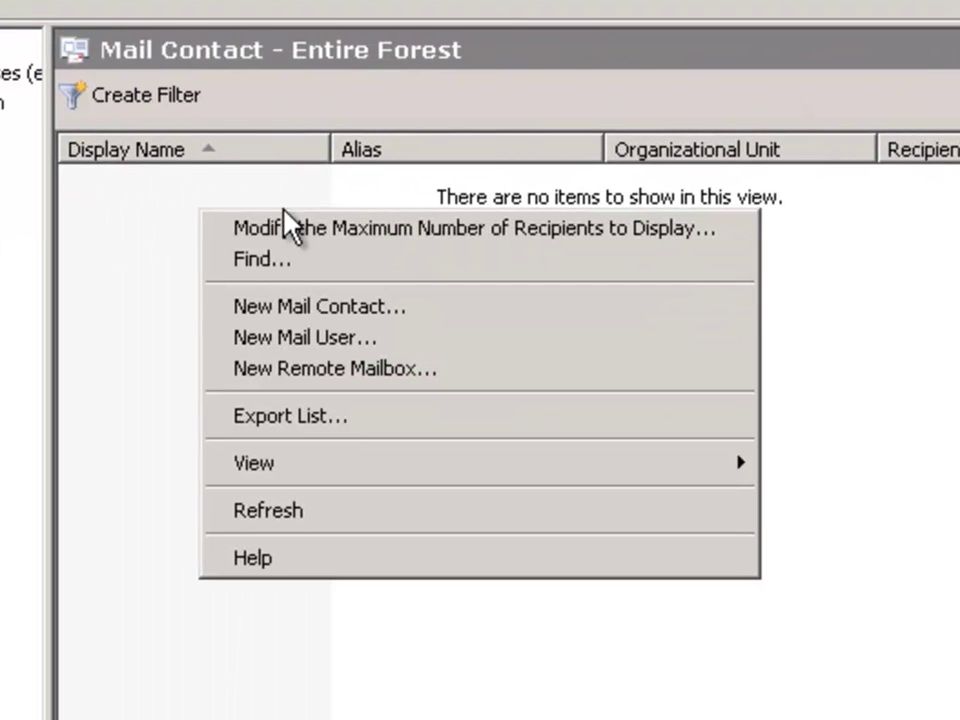
pyautogui.click(319, 306)
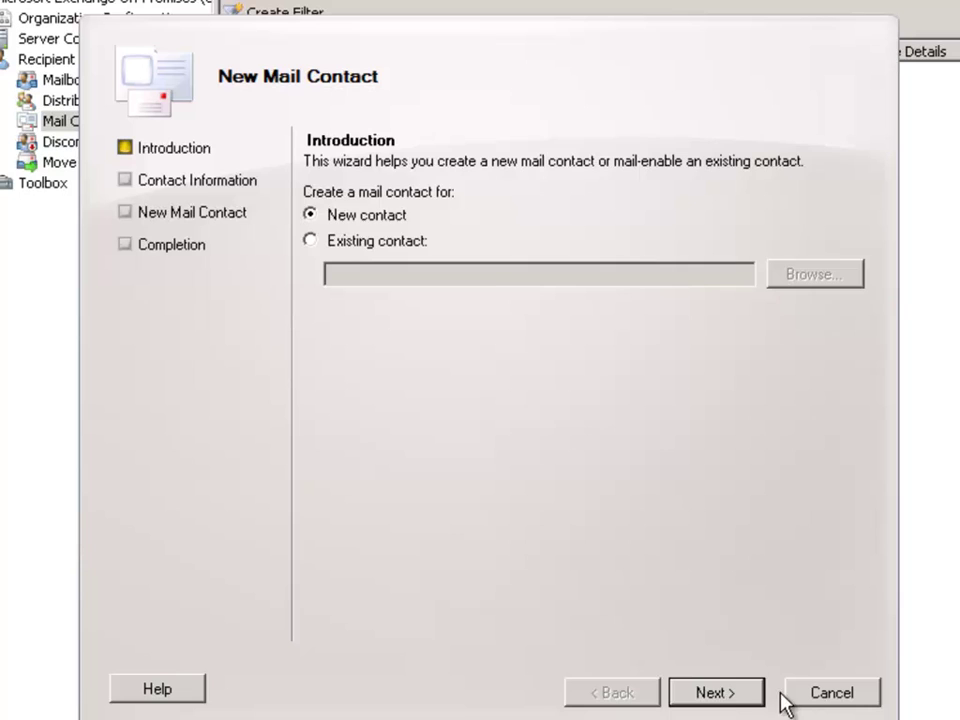
# Enter first name ExchangeServerPro, last name Gmail and alias exchangeserverprogmail for the new contact
pyautogui.click(714, 700)
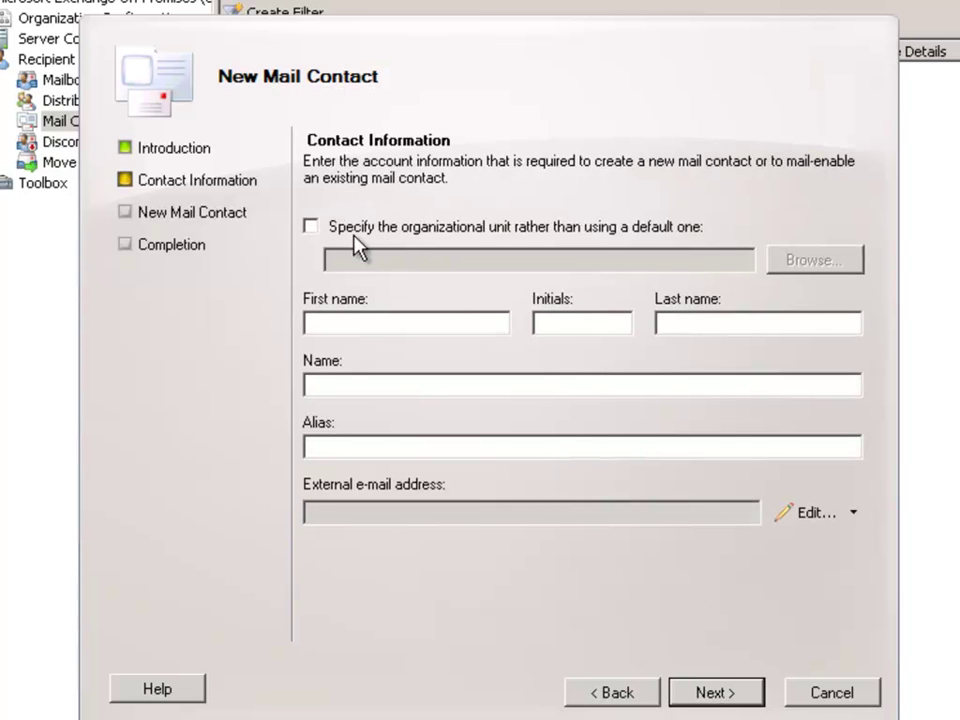
pyautogui.click(386, 322)
pyautogui.write('ExchangeServe')
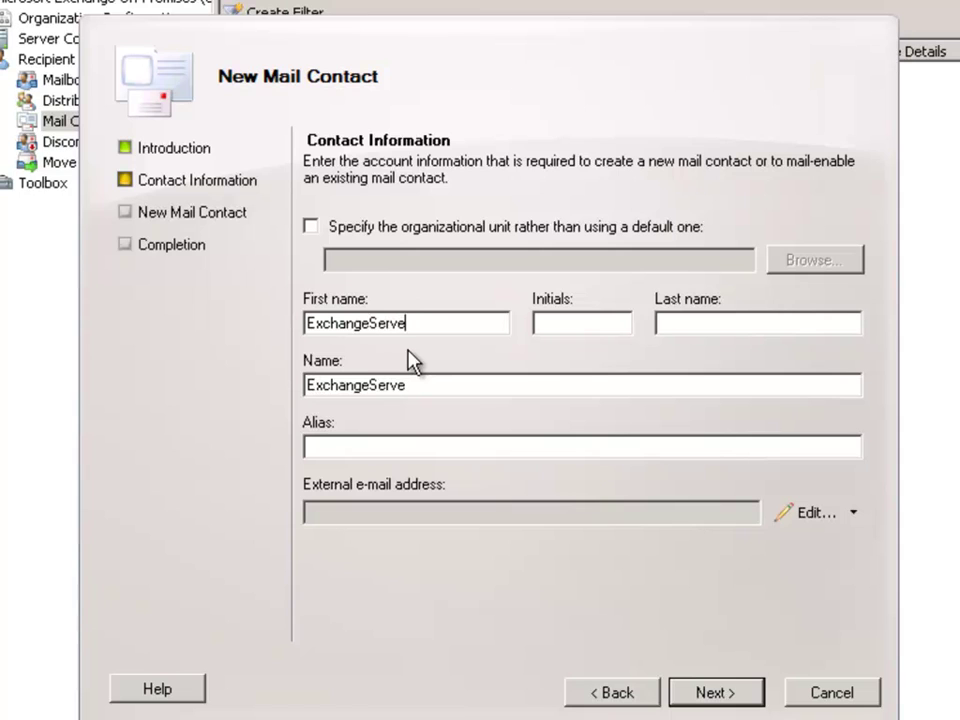
pyautogui.write('rPro')
pyautogui.press('Tab')
pyautogui.press('Tab')
pyautogui.write('Gmai')
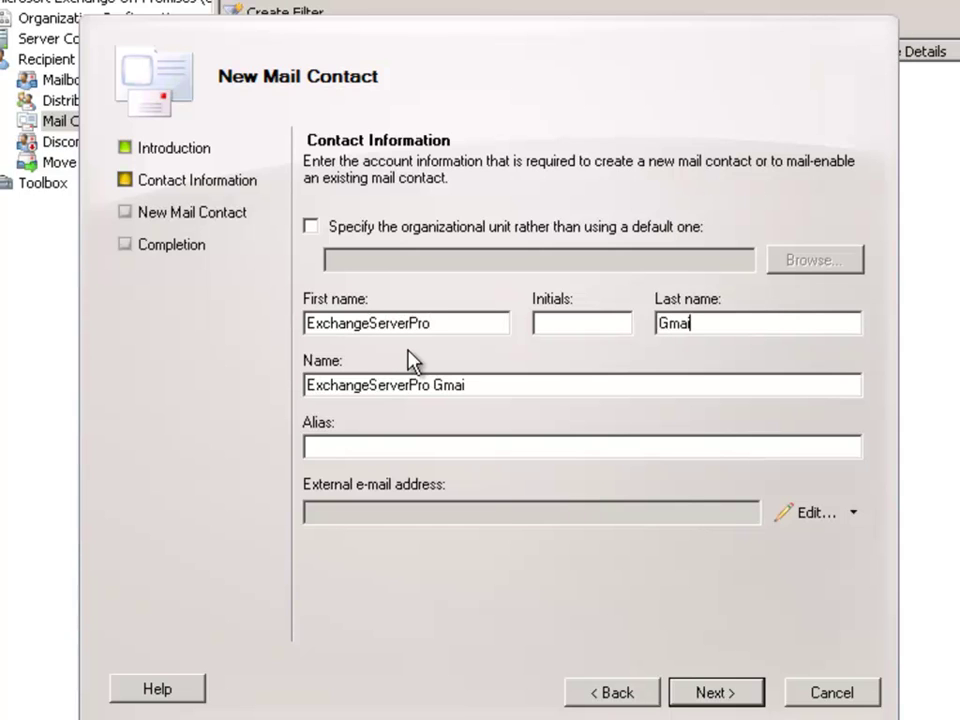
pyautogui.write('l')
pyautogui.click(386, 448)
pyautogui.write('exchangeser')
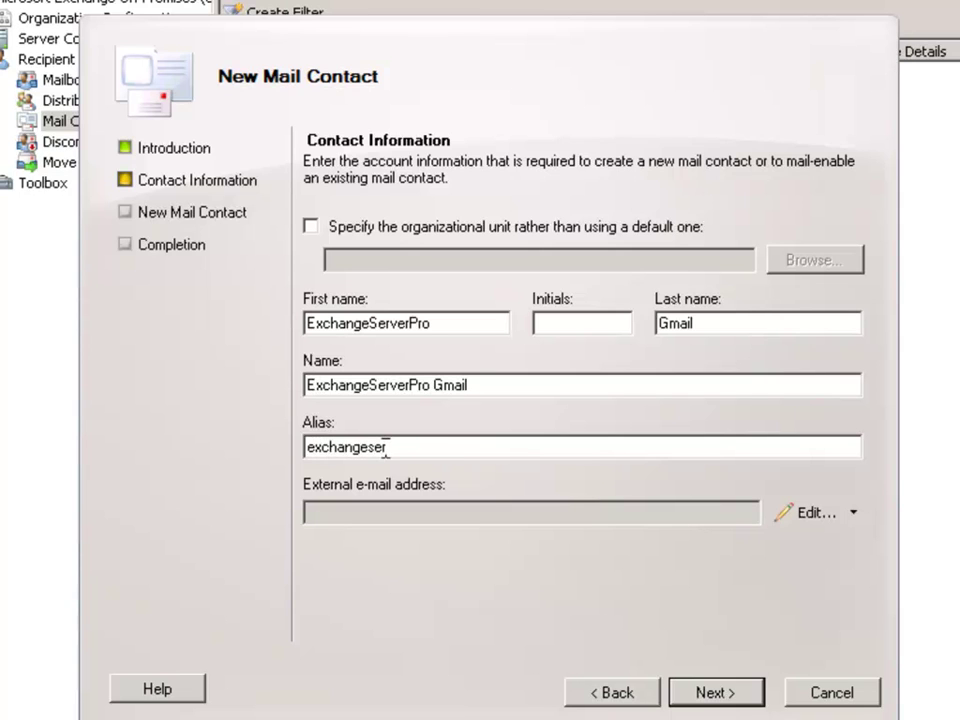
pyautogui.write('verprogmail')
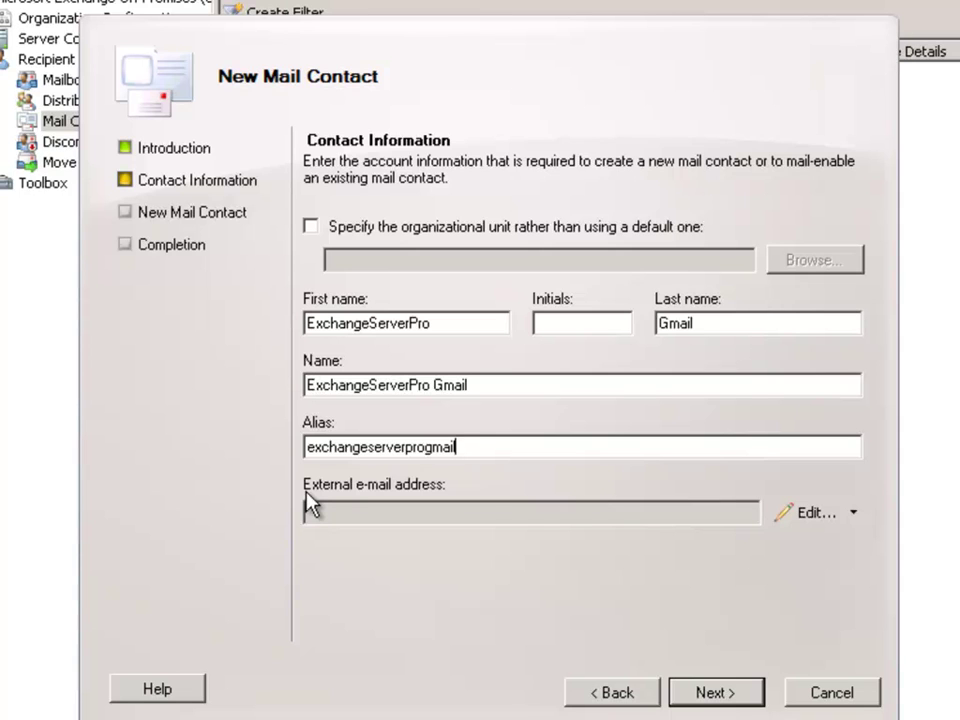
# Set the contact's external e-mail address to the Gmail address and advance to the summary
pyautogui.click(806, 513)
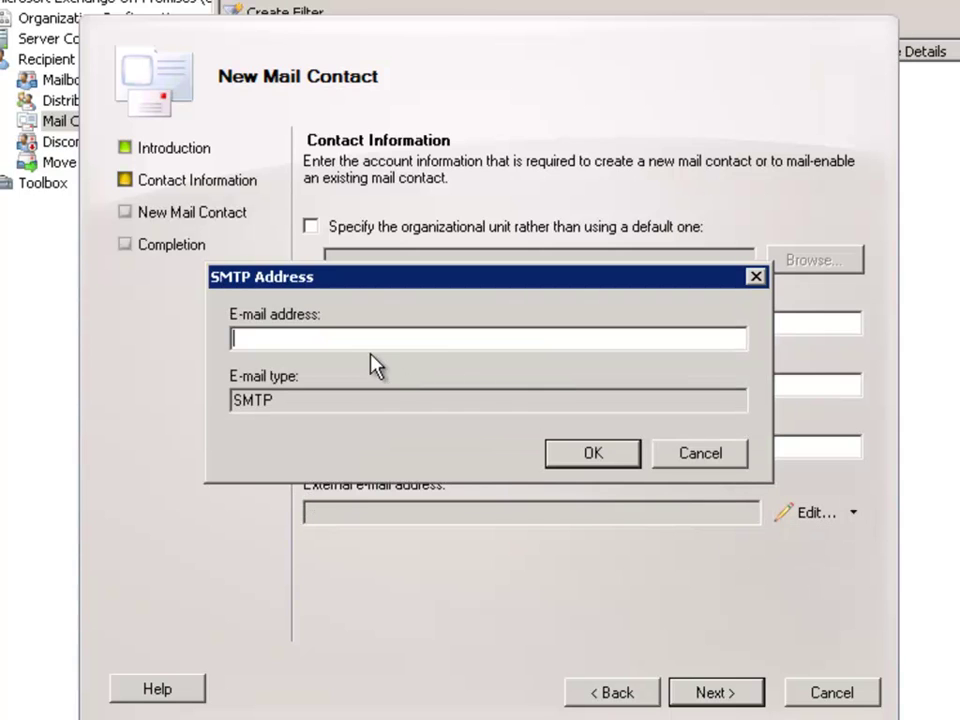
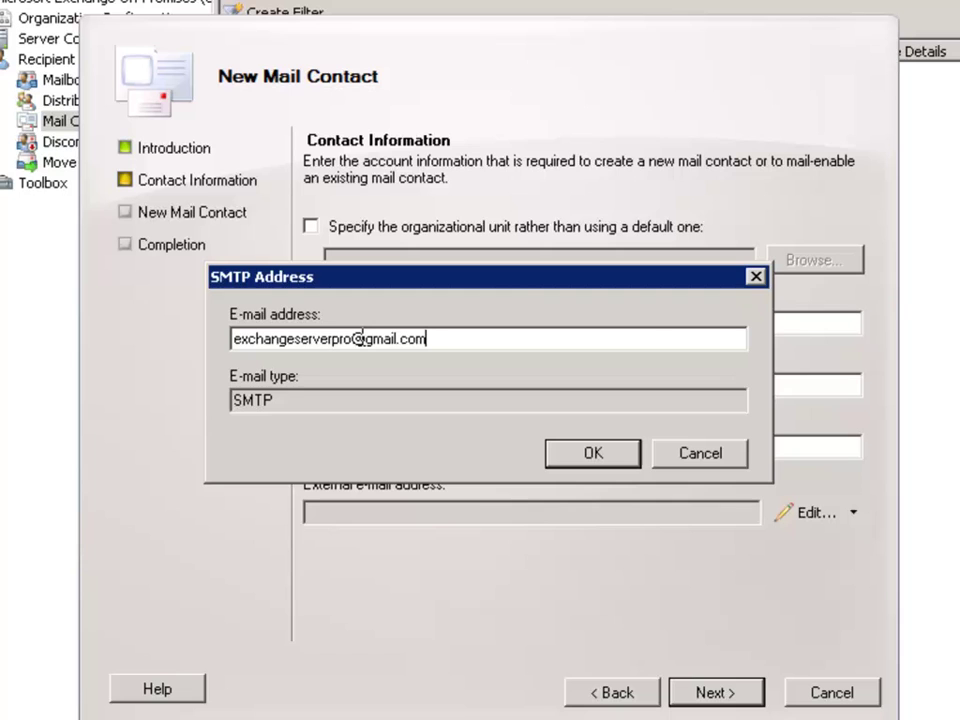
pyautogui.click(591, 456)
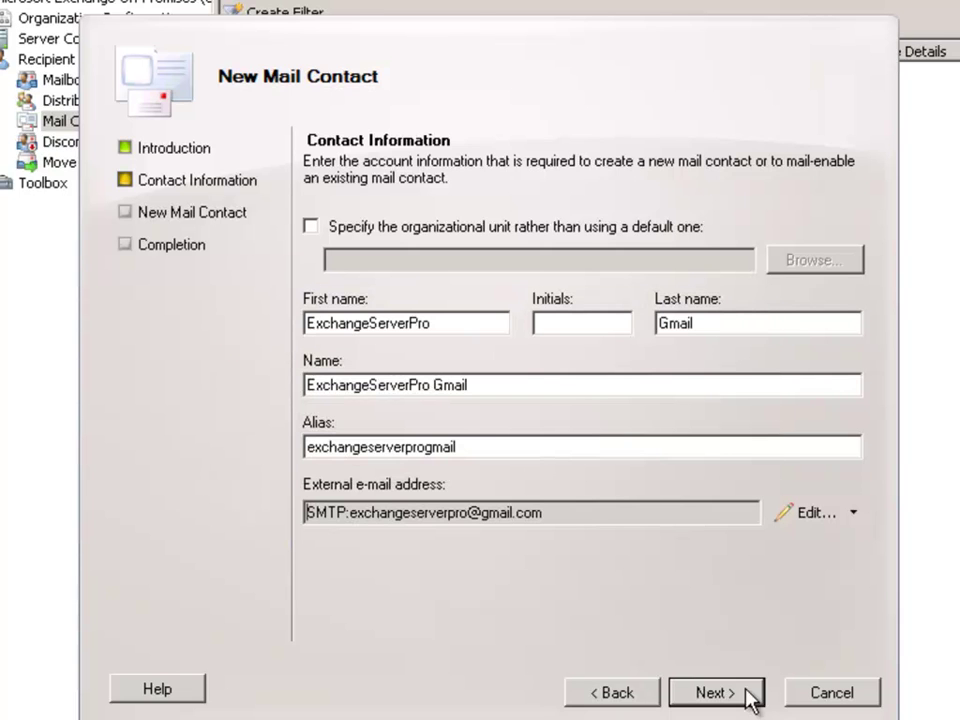
pyautogui.click(714, 692)
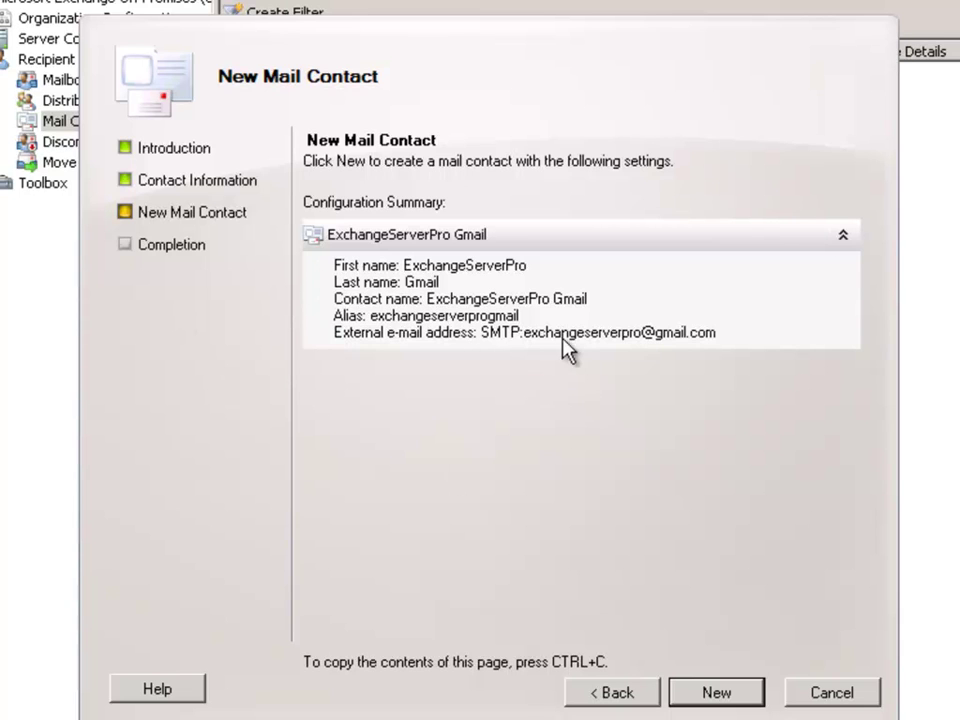
# Create the ExchangeServerPro Gmail mail contact and finish the wizard
pyautogui.click(722, 690)
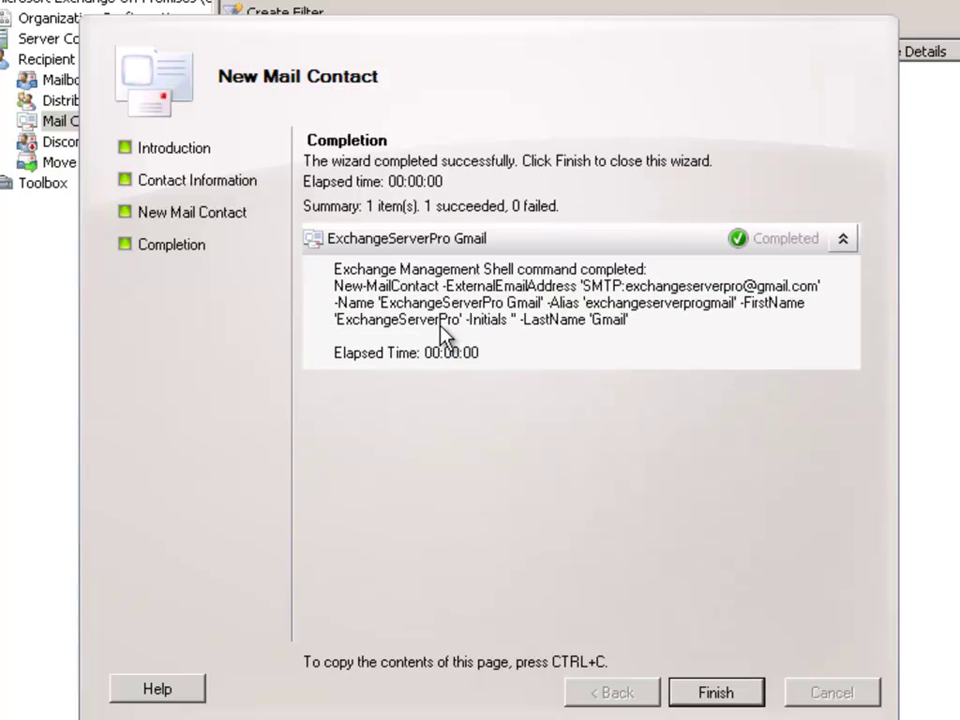
pyautogui.click(716, 693)
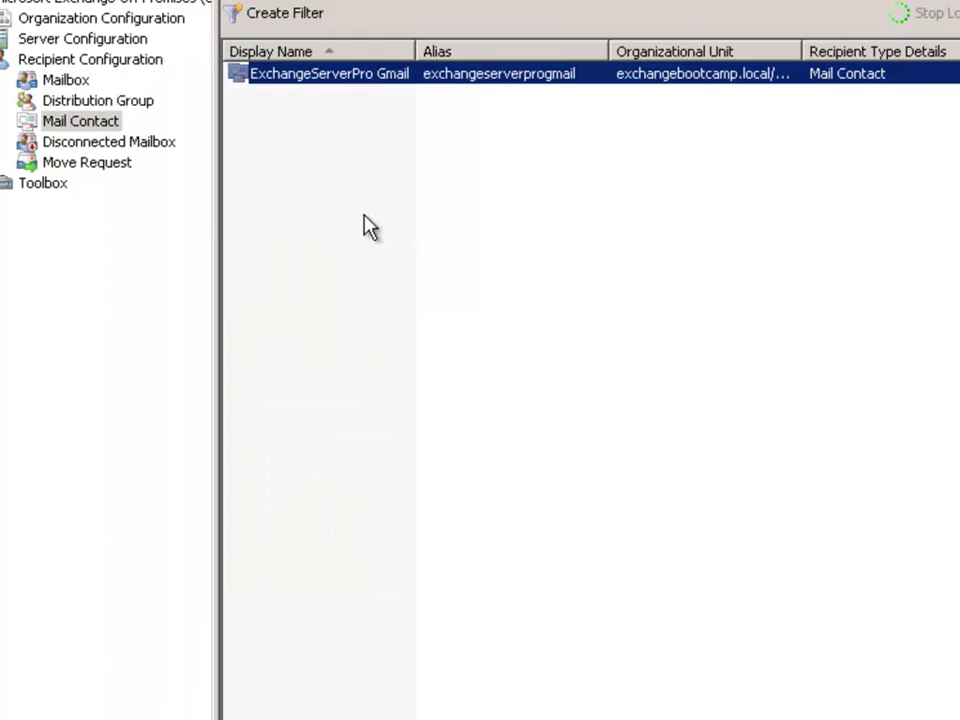
pyautogui.click(300, 212)
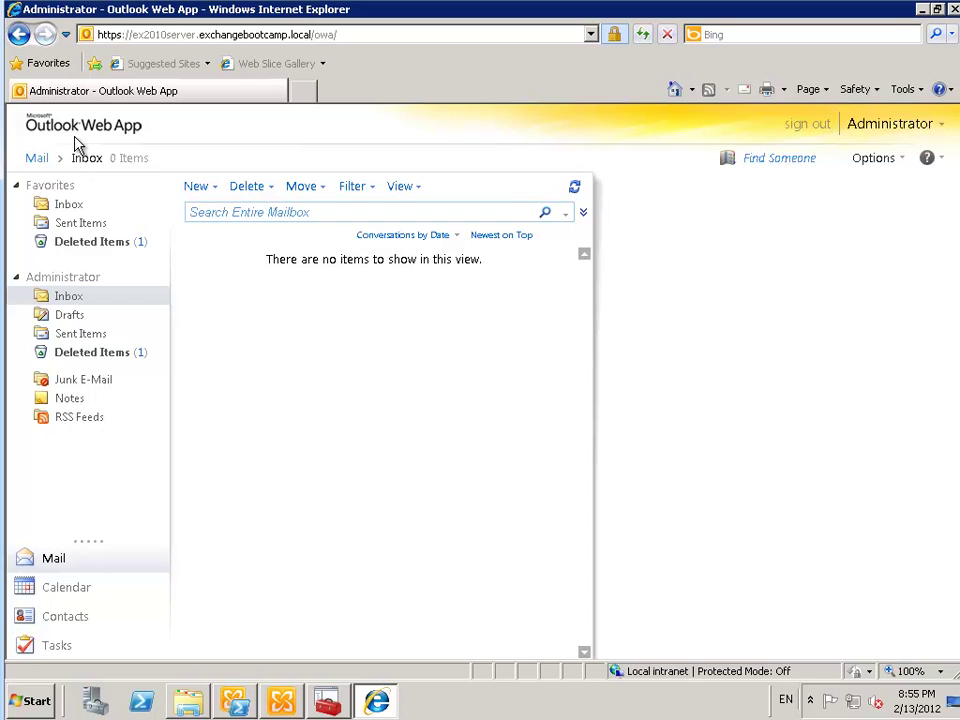
# Address a new Outlook Web App message to exchangeserverpro, resolve it, and view the contact's details
pyautogui.click(198, 190)
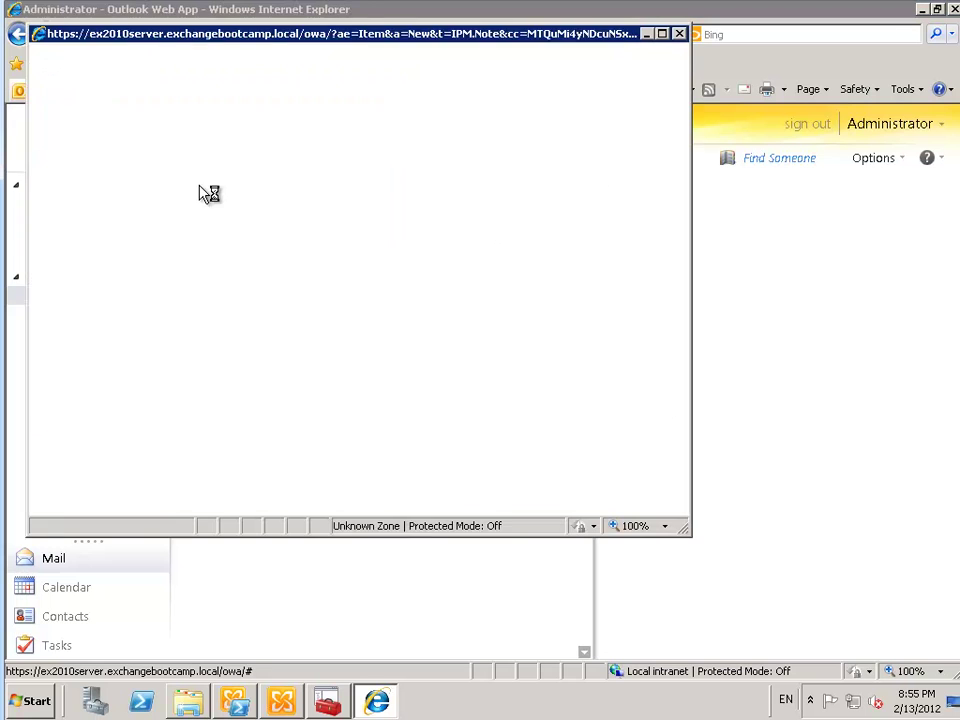
pyautogui.moveTo(237, 37); pyautogui.dragTo(297, 122)
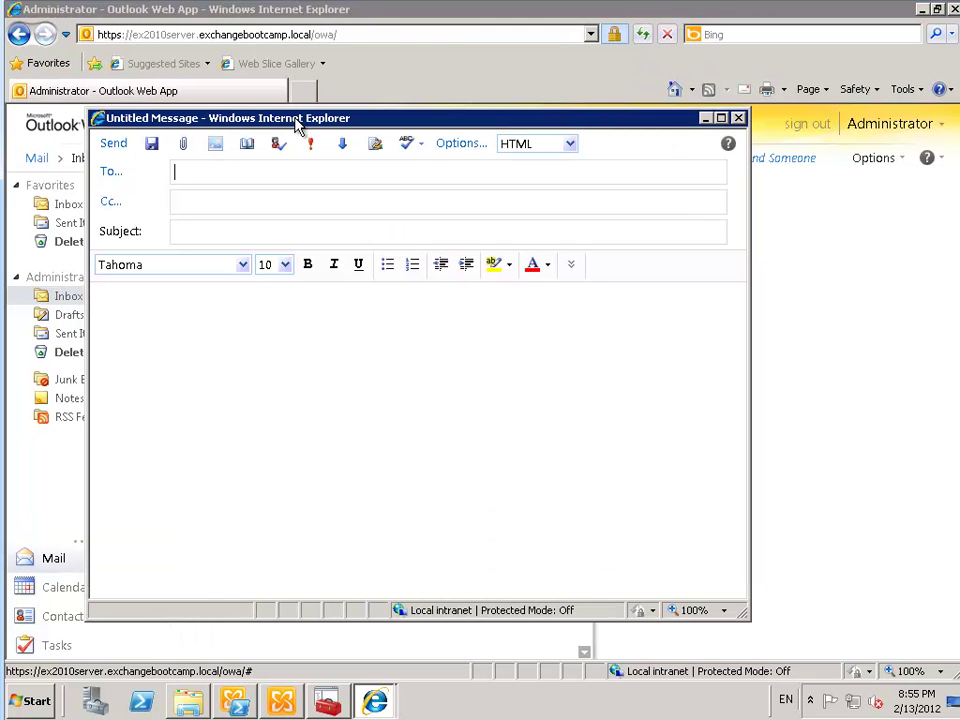
pyautogui.write('exchangeserverpro')
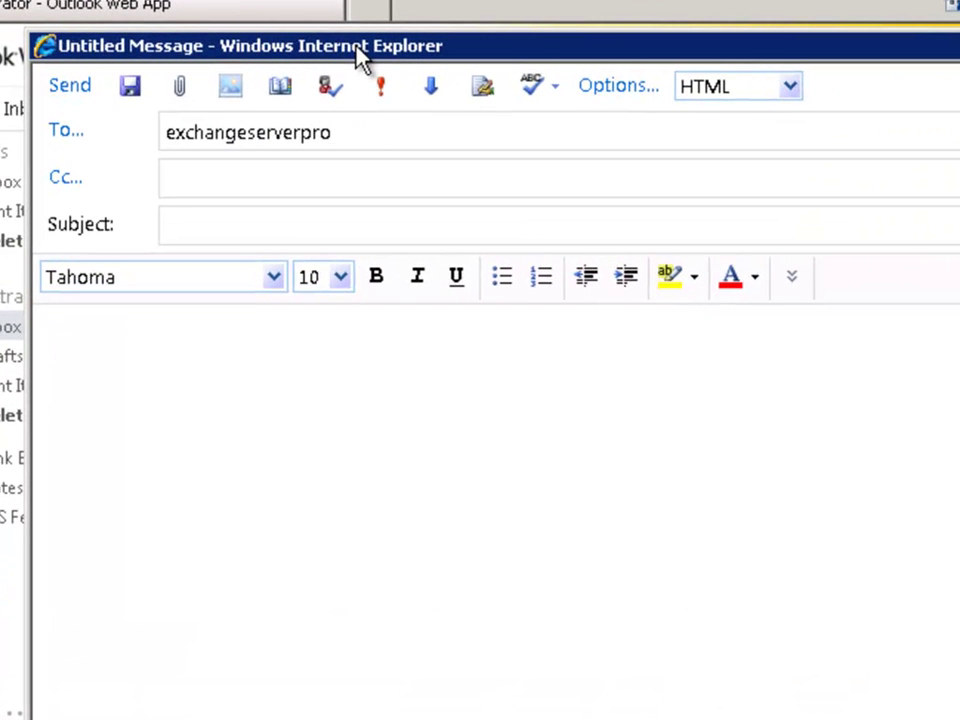
pyautogui.hotkey('ctrl', 'k')
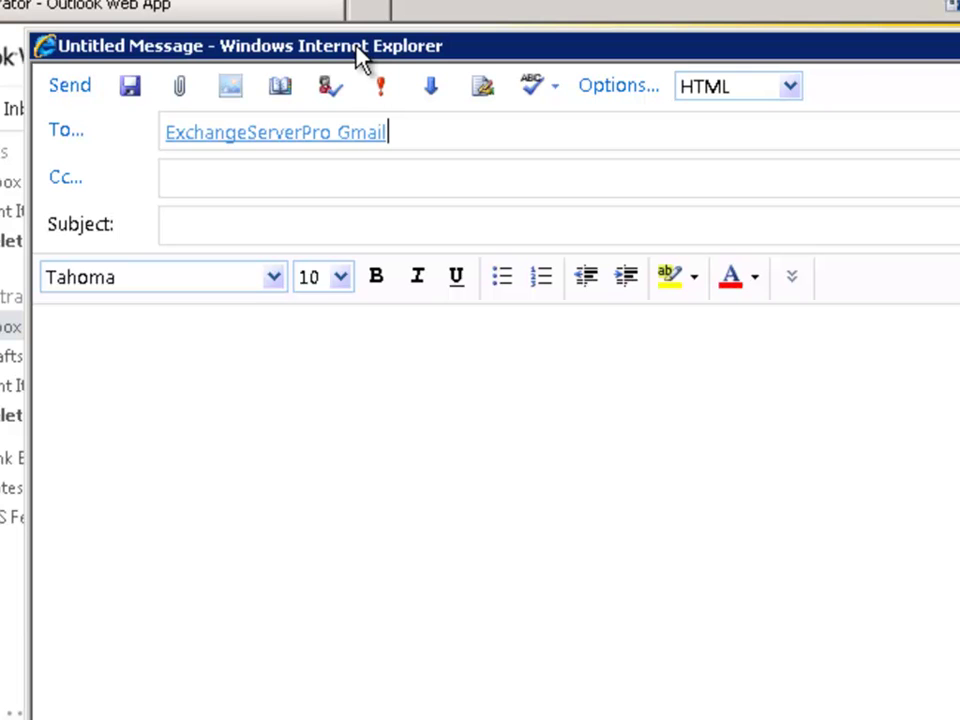
pyautogui.moveTo(375, 145)
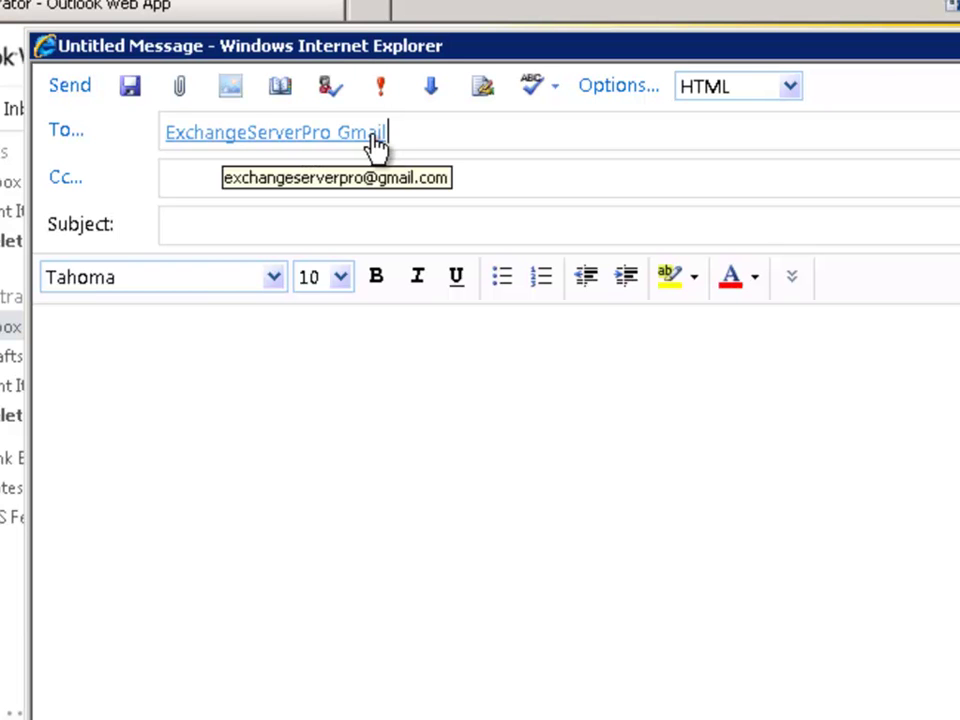
pyautogui.click(332, 135)
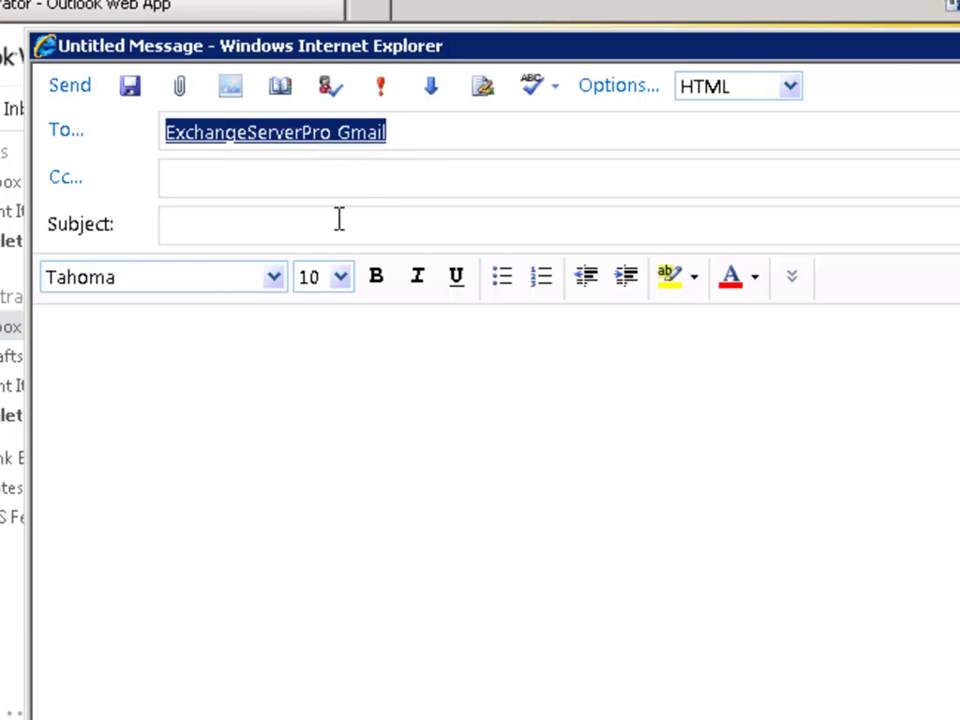
pyautogui.doubleClick(332, 140)
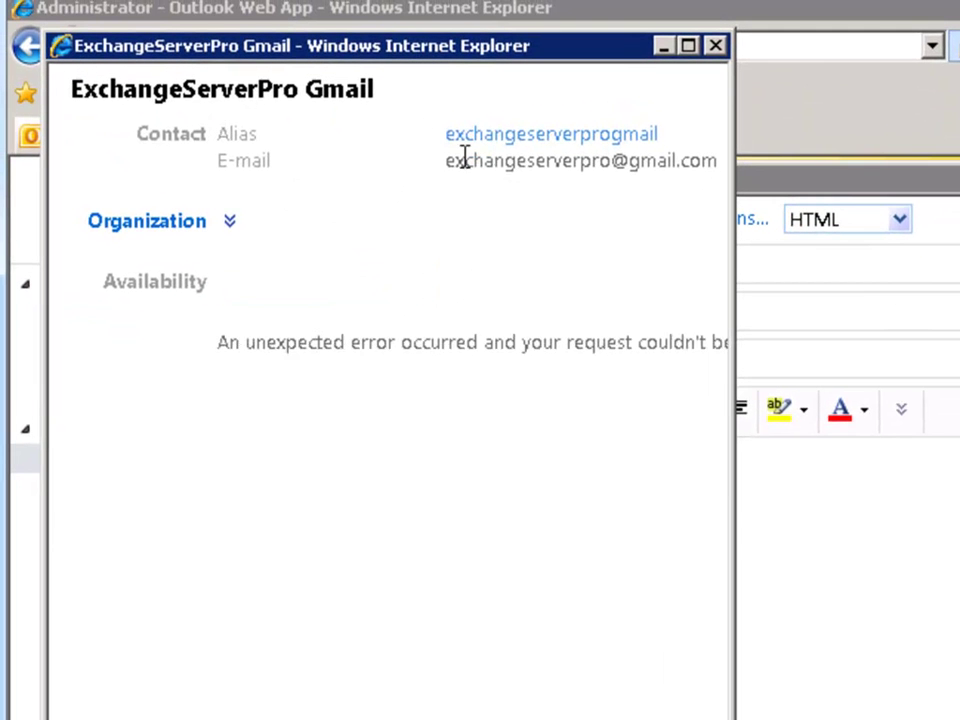
# Send the message with subject 'Test email to contact' and body 'Test'
pyautogui.click(716, 44)
pyautogui.click(550, 347)
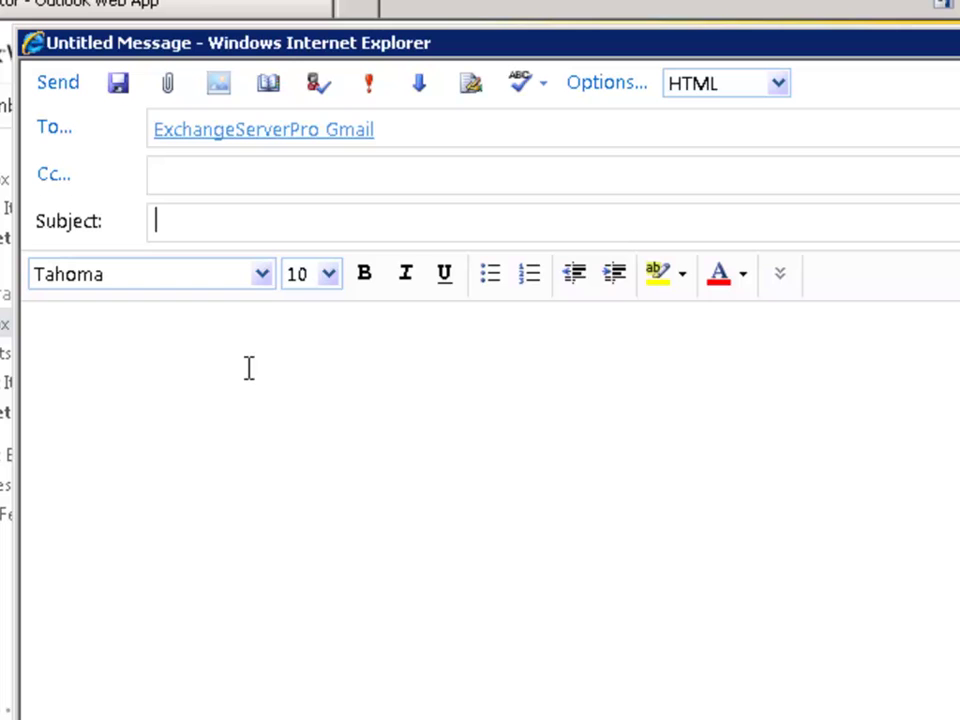
pyautogui.write('Test em')
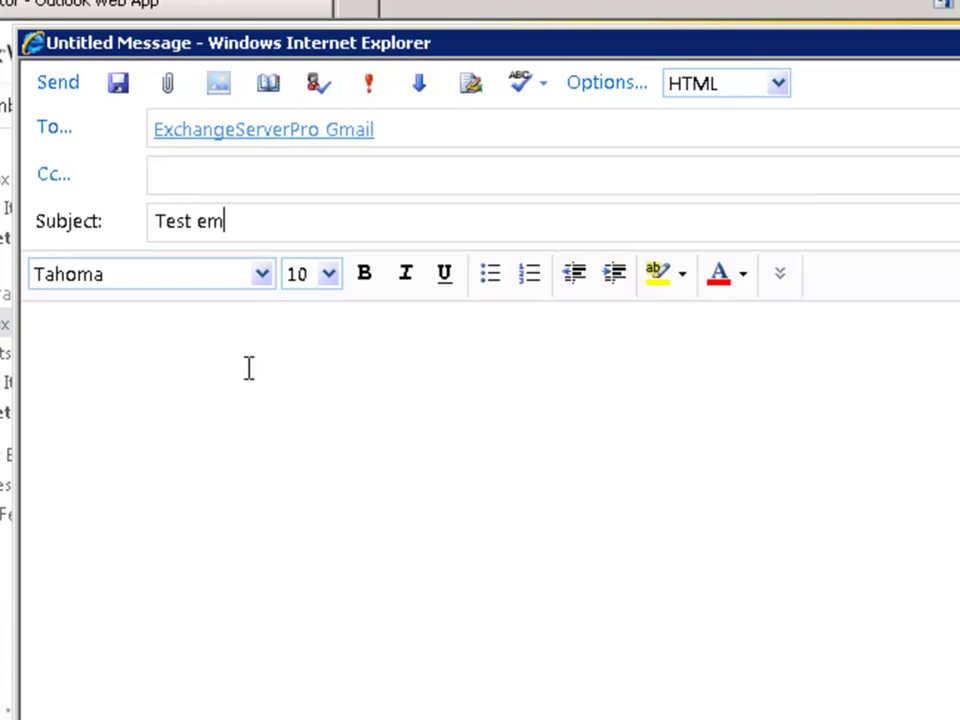
pyautogui.write('ail to contact')
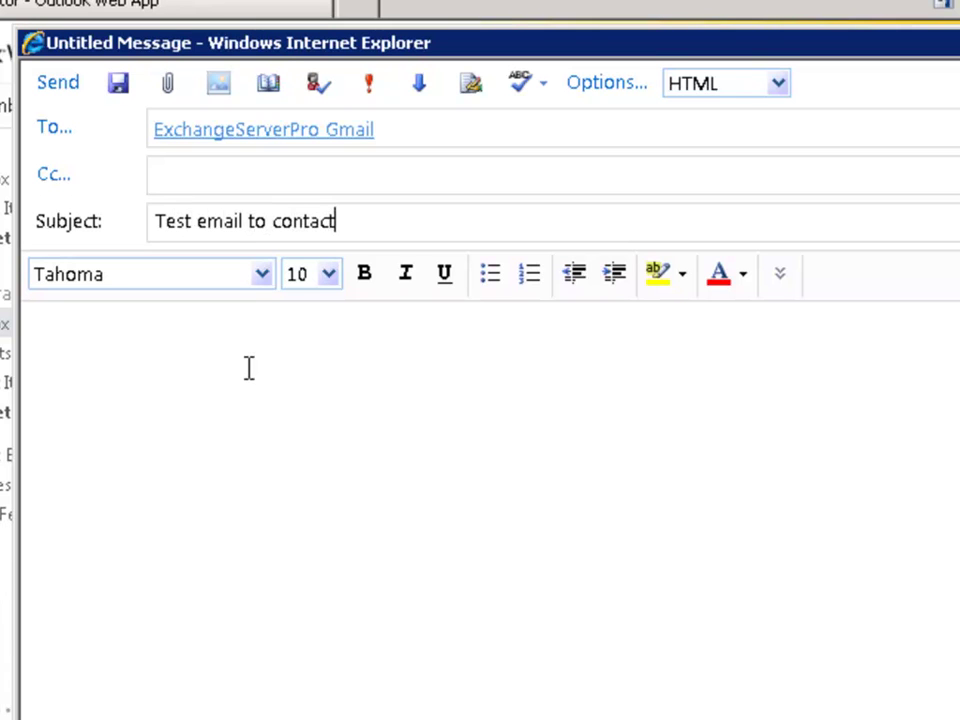
pyautogui.press('Tab')
pyautogui.write('Test')
pyautogui.click(70, 85)
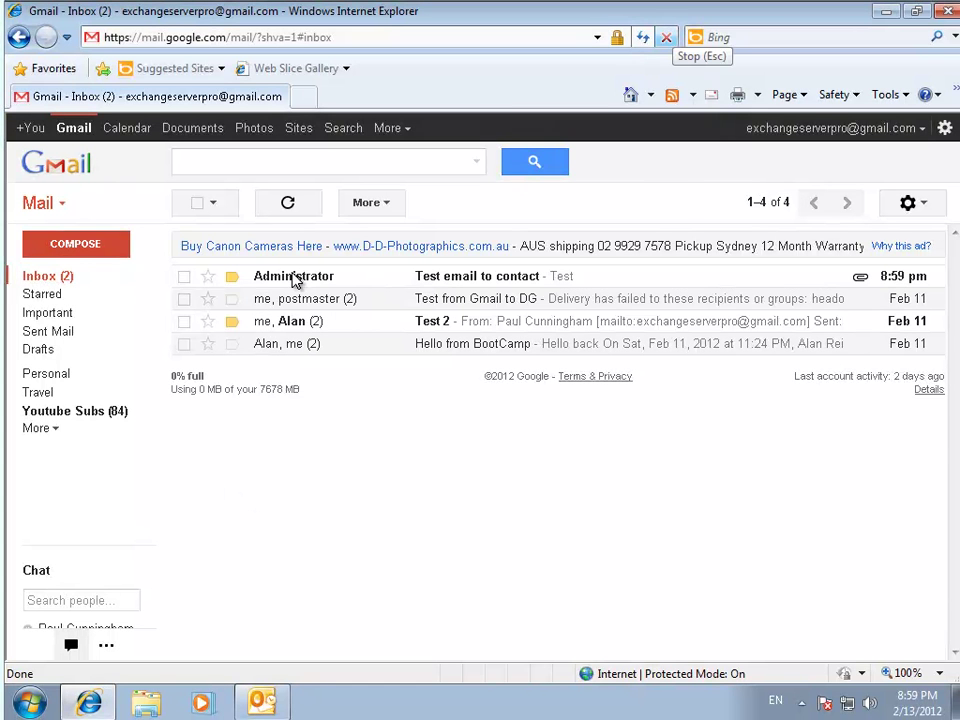
# Open the 'Test email to contact' message from Administrator in the Gmail inbox
pyautogui.click(297, 280)
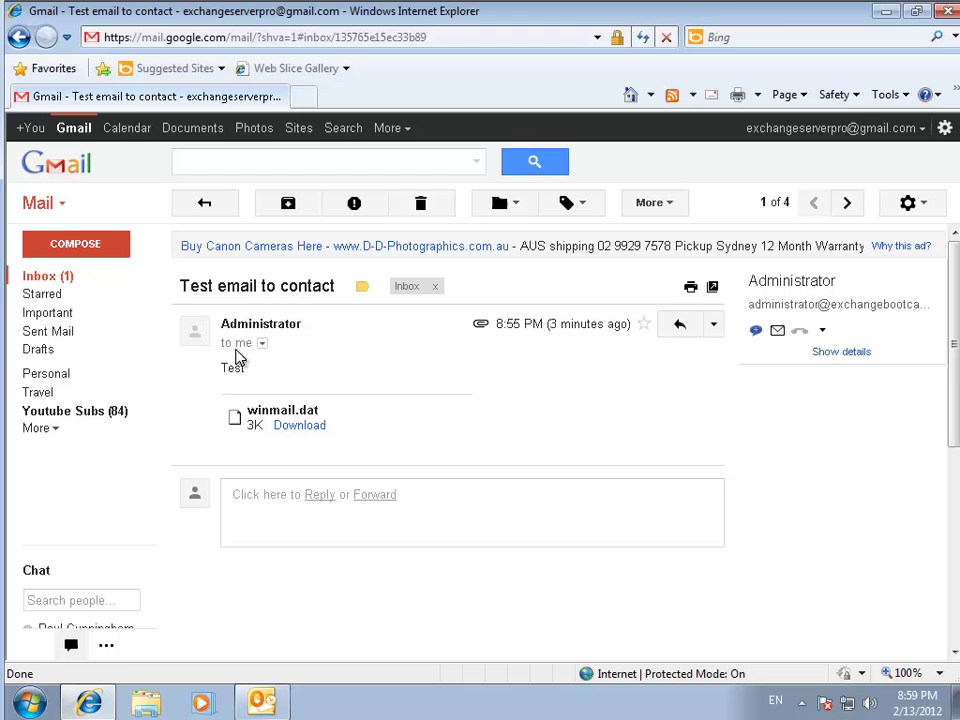